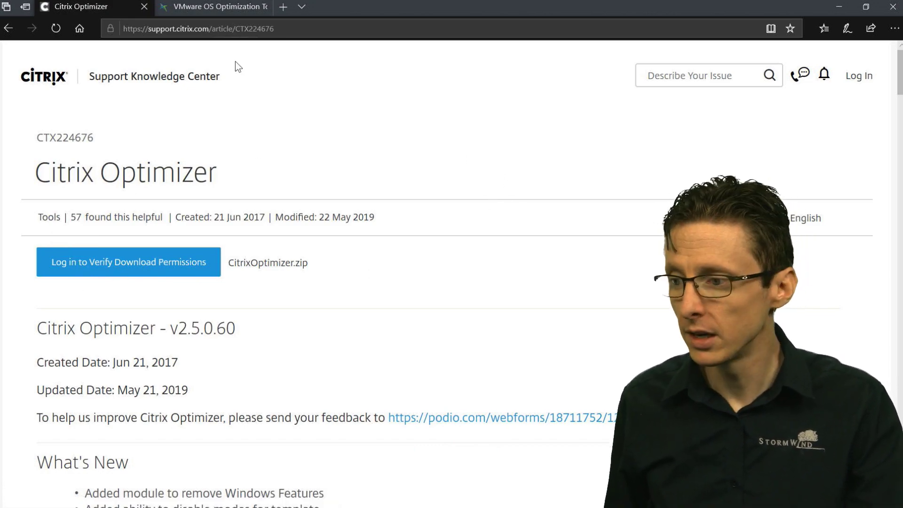
# Look over the VMware OS Optimization Tool download page in Edge, then return to the remote desktop.
pyautogui.click(219, 12)
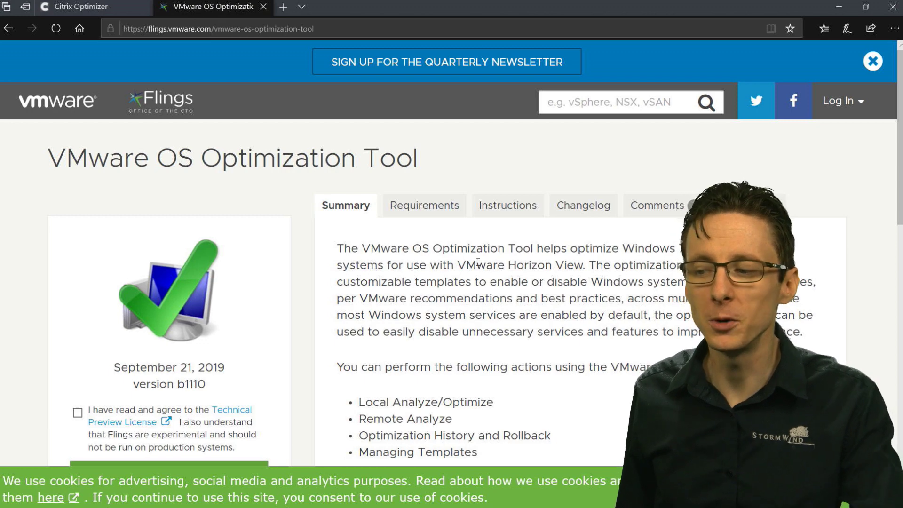
pyautogui.scroll(-4, 360, 314)
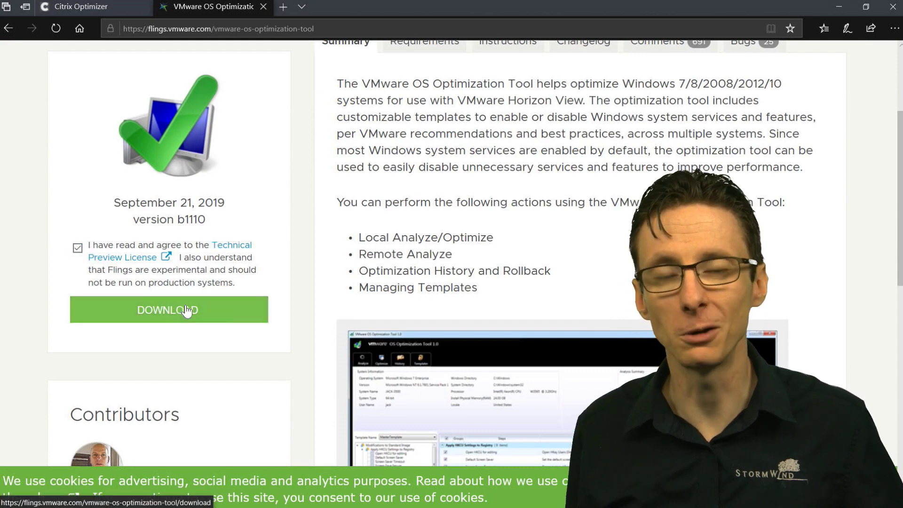
pyautogui.scroll(4, 403, 281)
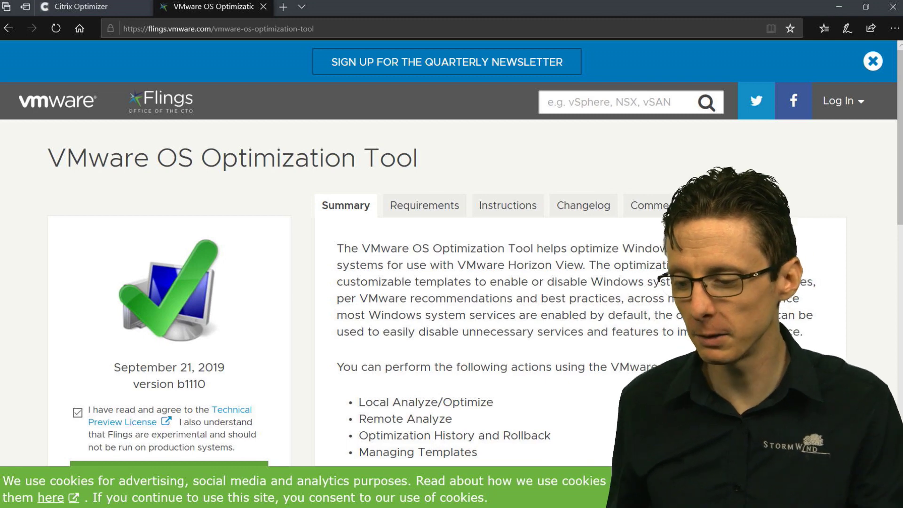
pyautogui.click(227, 499)
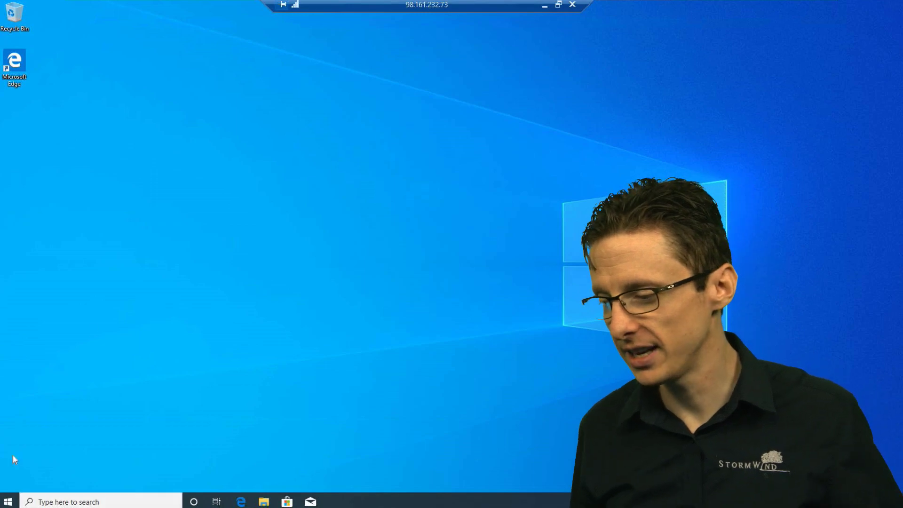
pyautogui.click(8, 501)
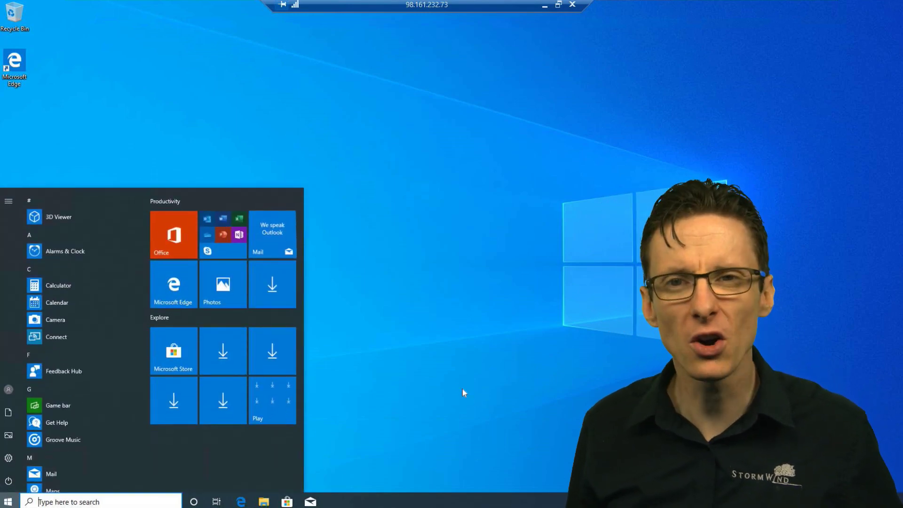
pyautogui.scroll(-8, 89, 277)
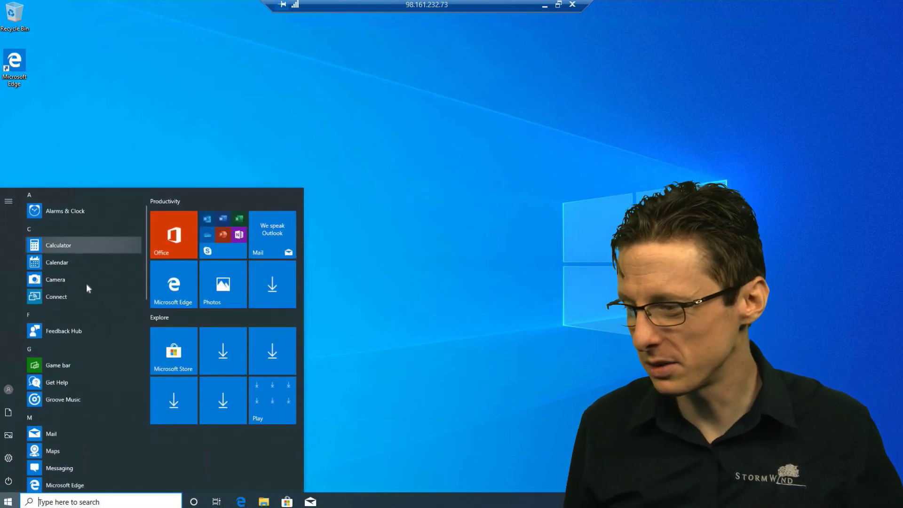
pyautogui.scroll(-3, 86, 297)
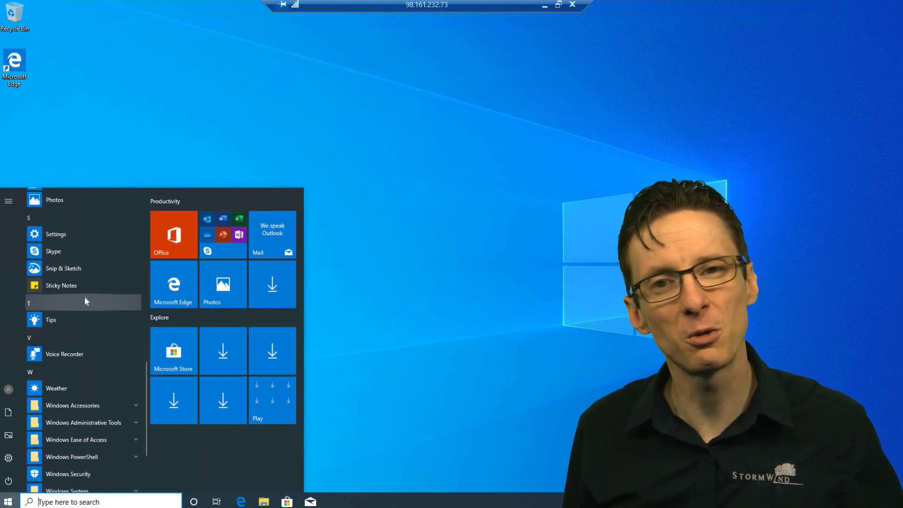
pyautogui.scroll(-2, 89, 330)
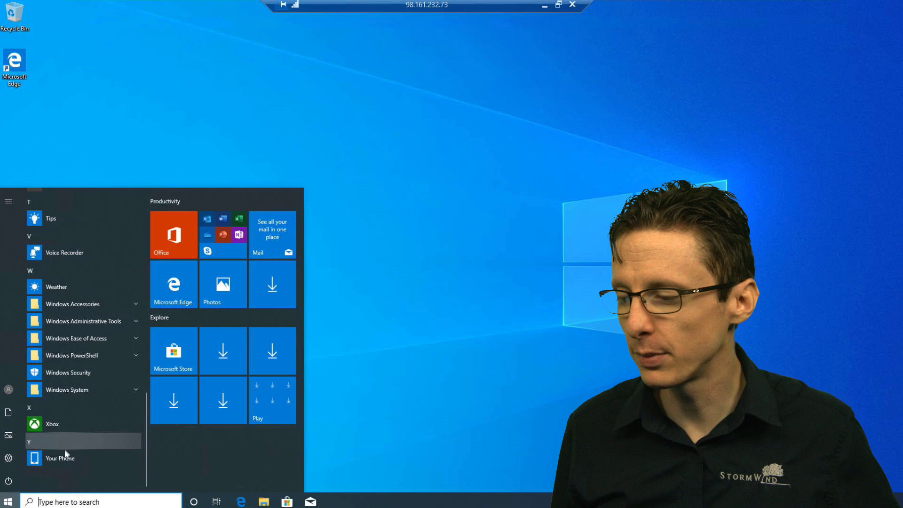
pyautogui.scroll(3, 70, 424)
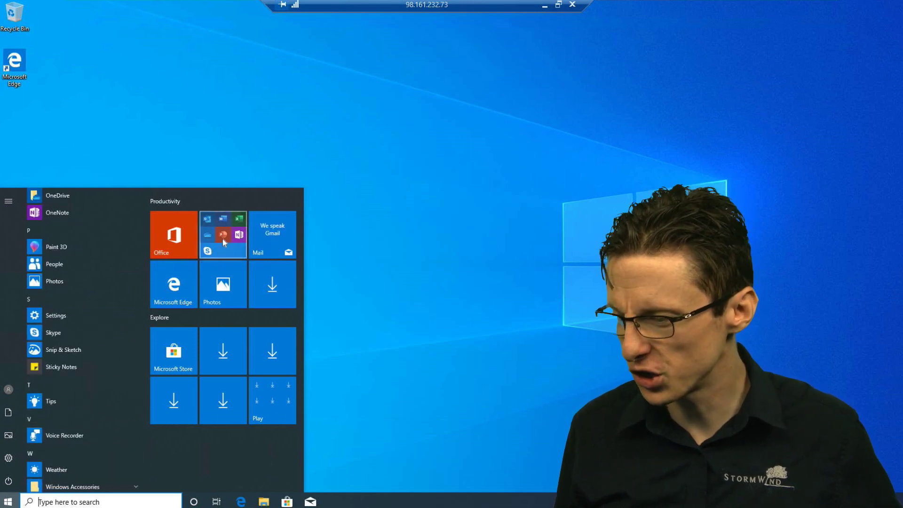
pyautogui.scroll(2, 49, 384)
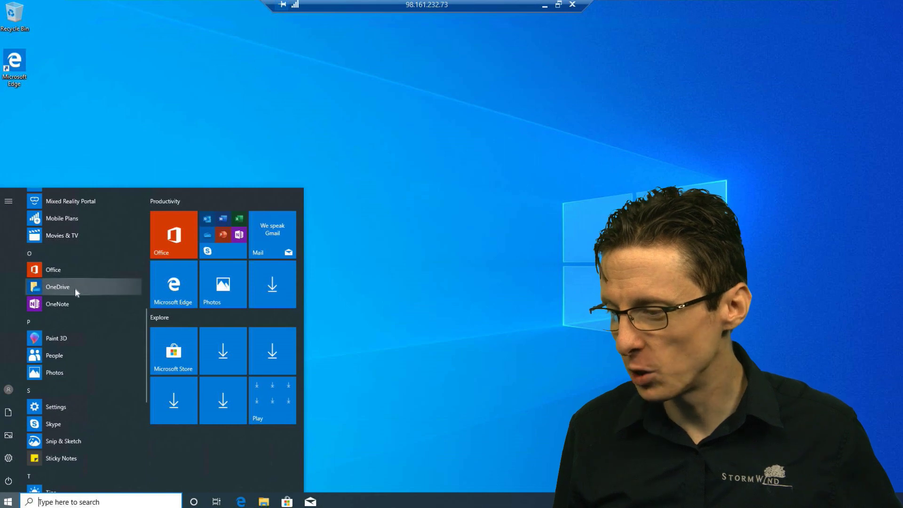
pyautogui.scroll(2, 83, 306)
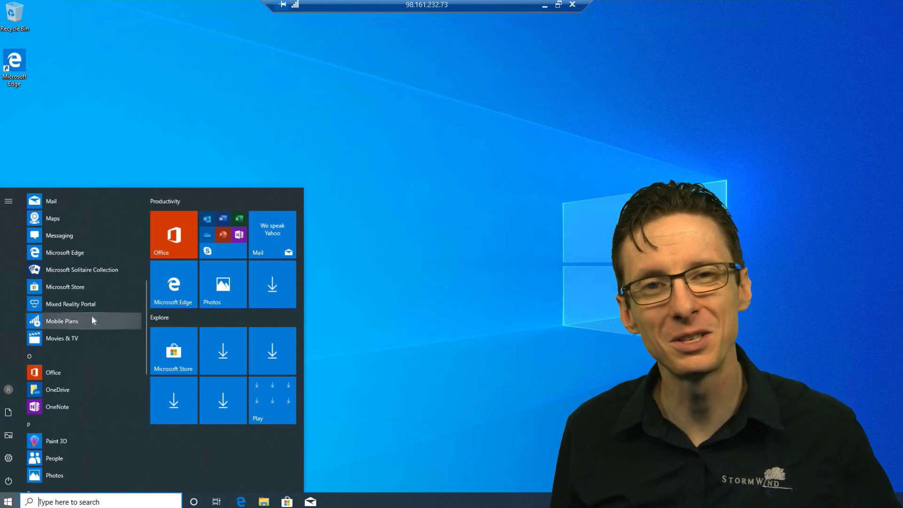
pyautogui.scroll(2, 92, 316)
pyautogui.click(483, 214)
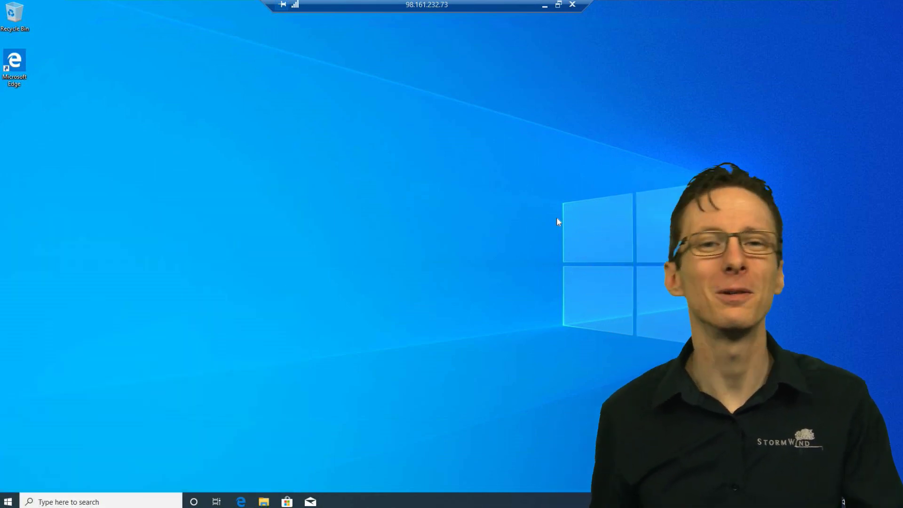
# Launch the VMware OS Optimization Tool executable from C:\Optimize, selecting Yes on the UAC prompt.
pyautogui.click(264, 502)
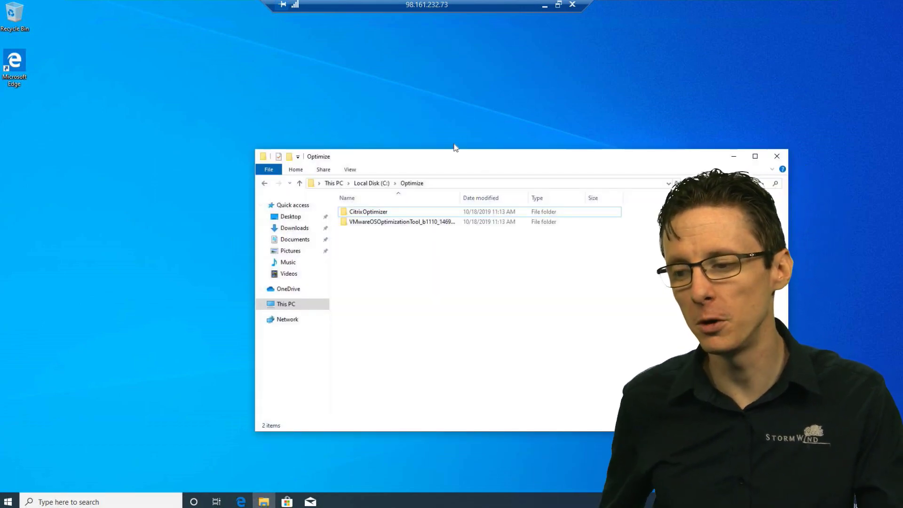
pyautogui.moveTo(386, 160); pyautogui.dragTo(215, 84)
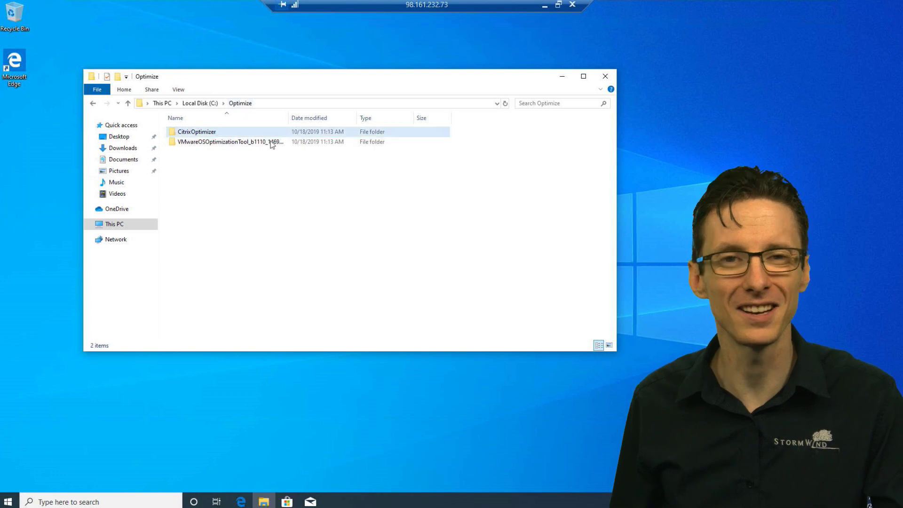
pyautogui.doubleClick(192, 142)
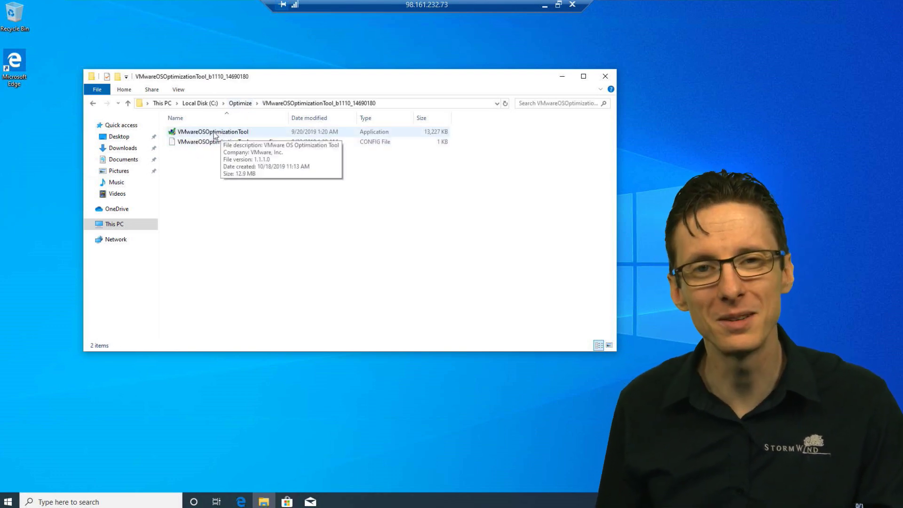
pyautogui.doubleClick(215, 134)
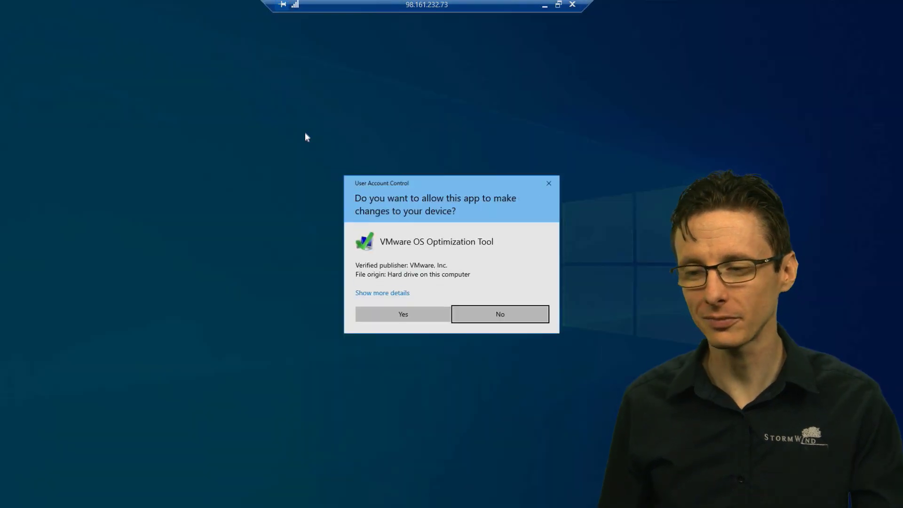
pyautogui.press('Left')
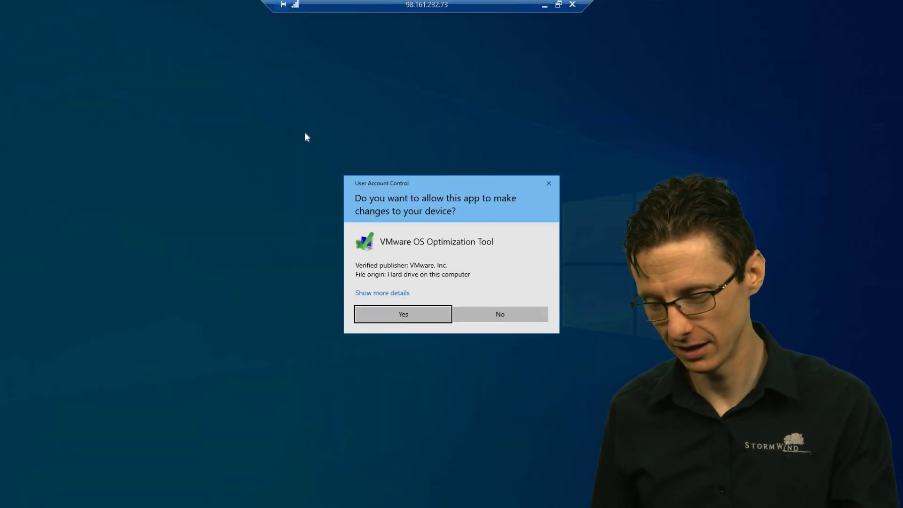
pyautogui.click(440, 313)
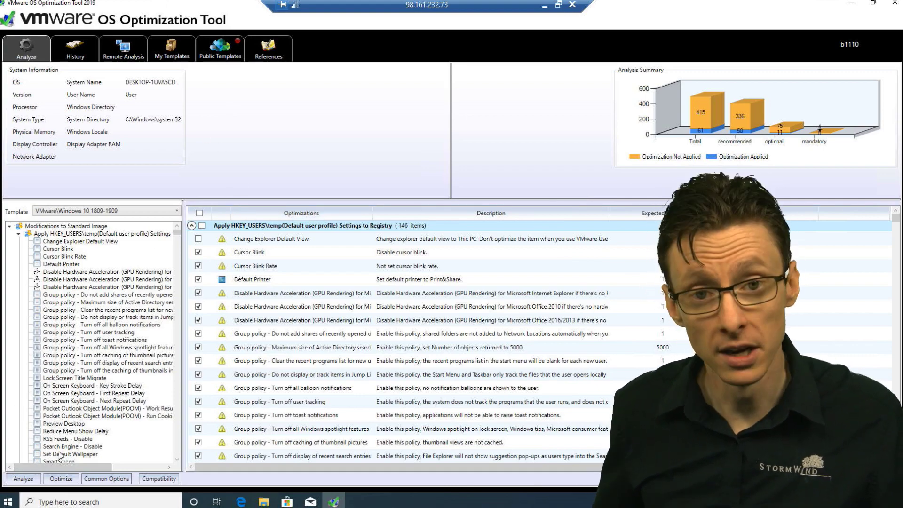
pyautogui.click(61, 479)
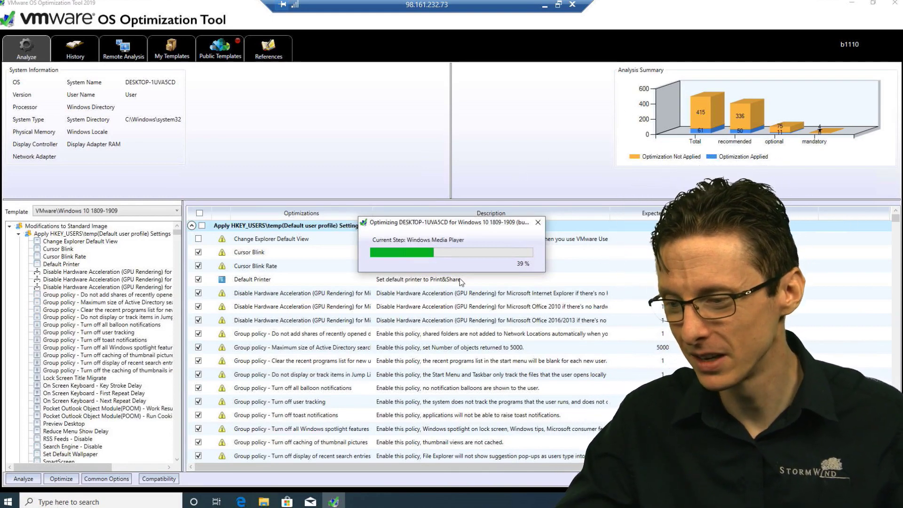
pyautogui.moveTo(413, 222); pyautogui.dragTo(335, 195)
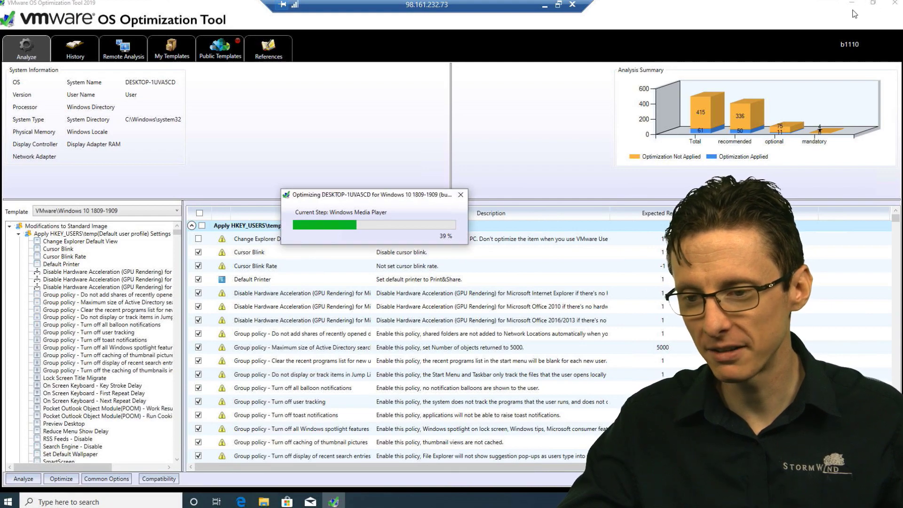
# Launch CitrixOptimizer.exe from C:\Optimize\CitrixOptimizer and approve its UAC prompt.
pyautogui.click(263, 501)
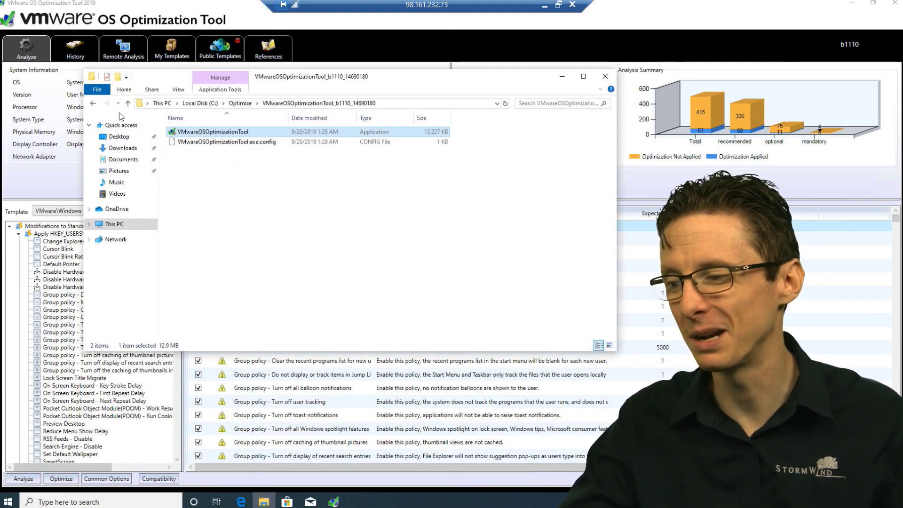
pyautogui.click(95, 104)
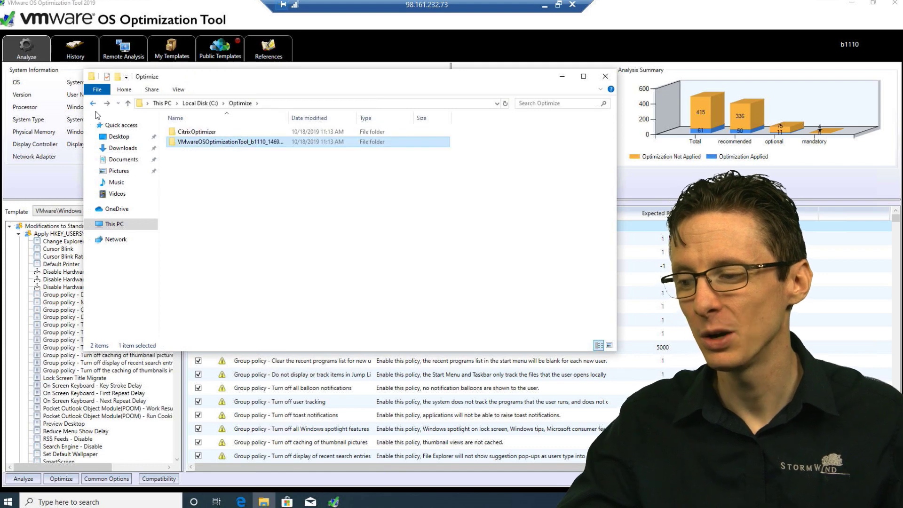
pyautogui.doubleClick(241, 133)
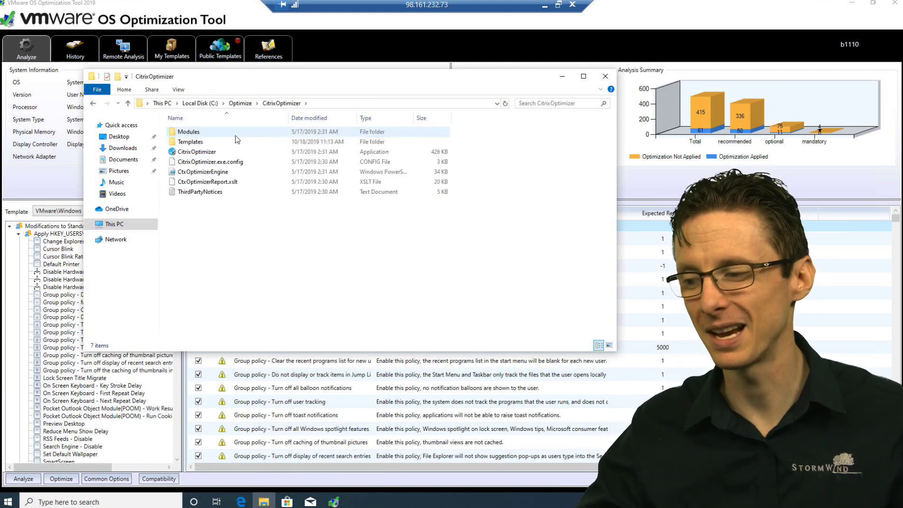
pyautogui.click(254, 156)
pyautogui.press('F2')
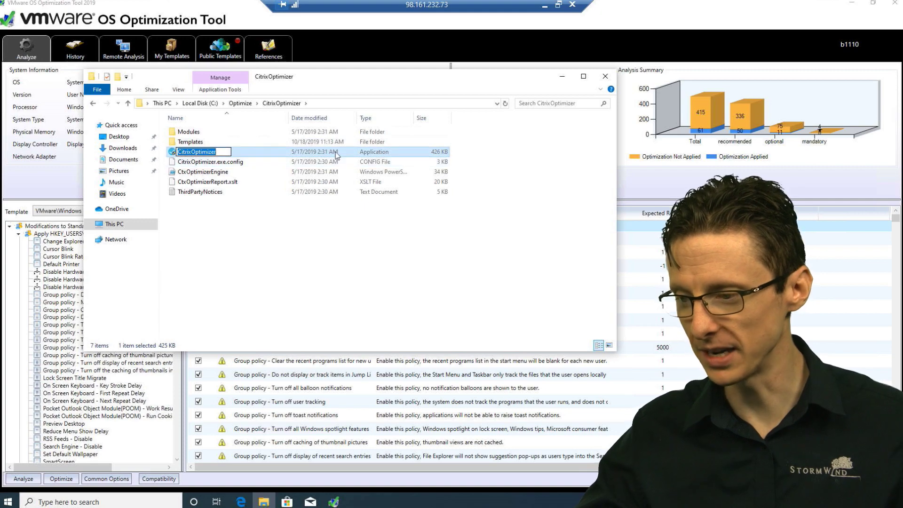
pyautogui.doubleClick(239, 151)
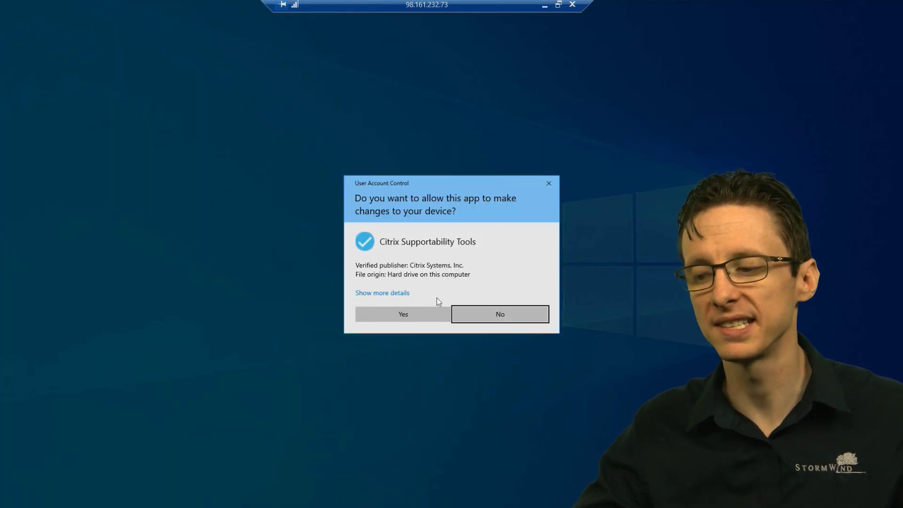
pyautogui.click(423, 308)
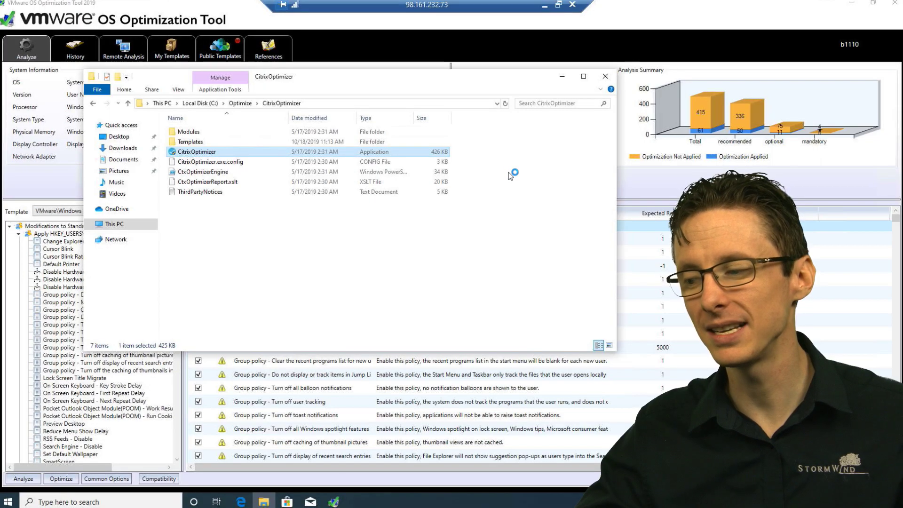
# Minimize Explorer and switch to Citrix Optimizer's Local Templates > OS Optimizations list.
pyautogui.click(562, 76)
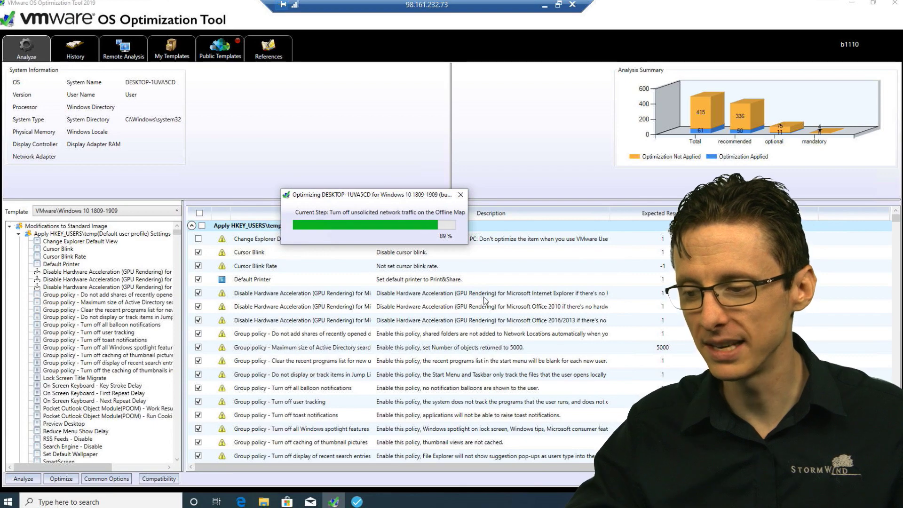
pyautogui.hotkey('alt', 'Tab')
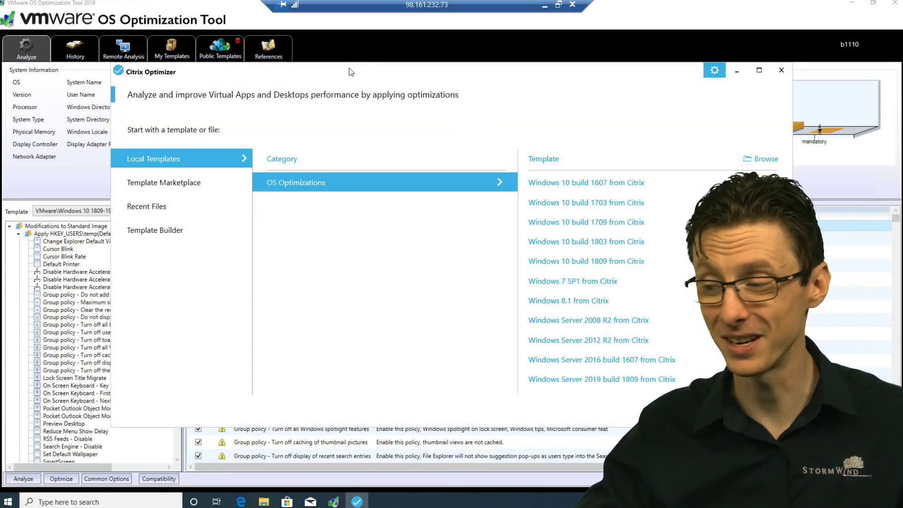
# Select the Windows 10 build 1809 from Citrix template, scrolling its items and checking VMware's progress.
pyautogui.moveTo(345, 87); pyautogui.dragTo(238, 64)
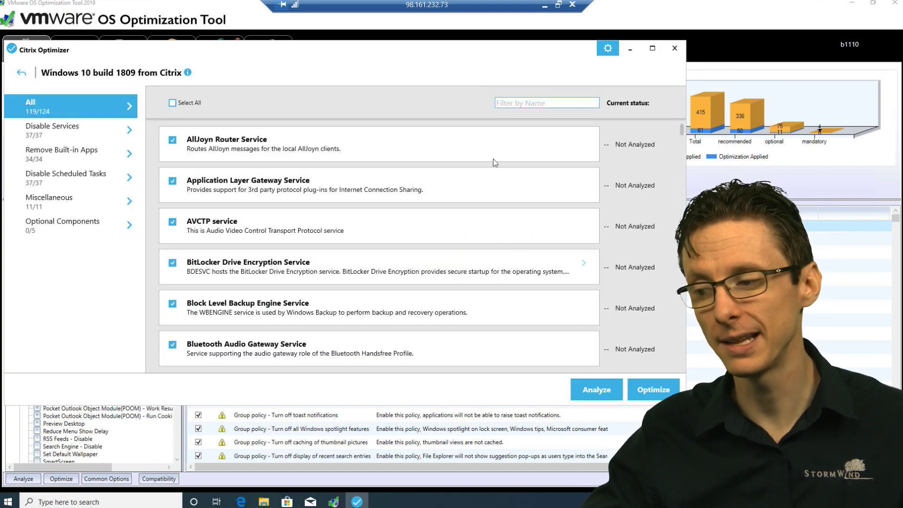
pyautogui.scroll(-2, 389, 279)
pyautogui.scroll(-5, 388, 279)
pyautogui.scroll(6, 383, 263)
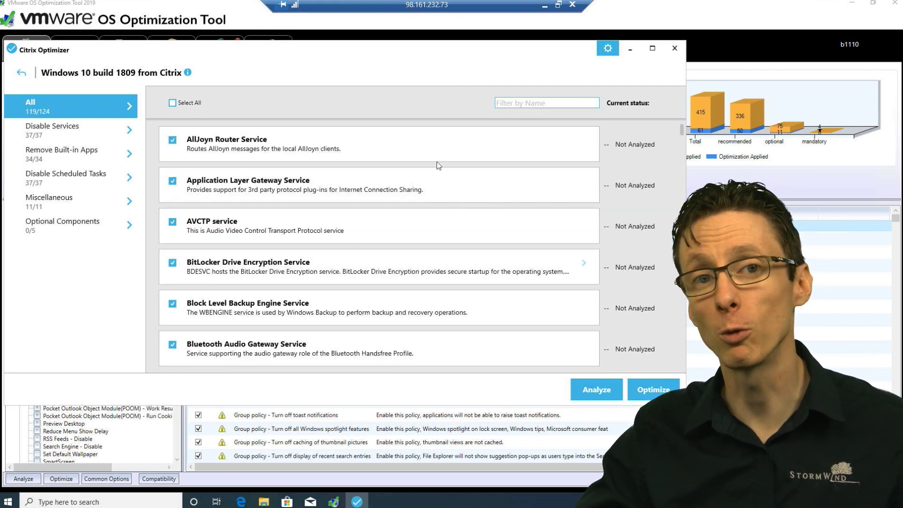
pyautogui.moveTo(418, 48); pyautogui.dragTo(424, 72)
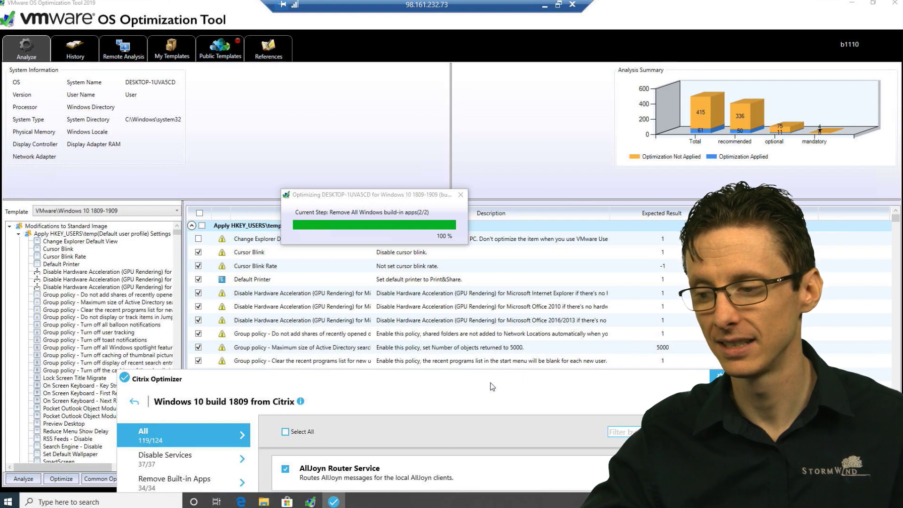
pyautogui.moveTo(492, 387); pyautogui.dragTo(385, 58)
# Analyze the machine against the Windows 10 build 1809 template while monitoring VMware's optimization progress.
pyautogui.click(605, 393)
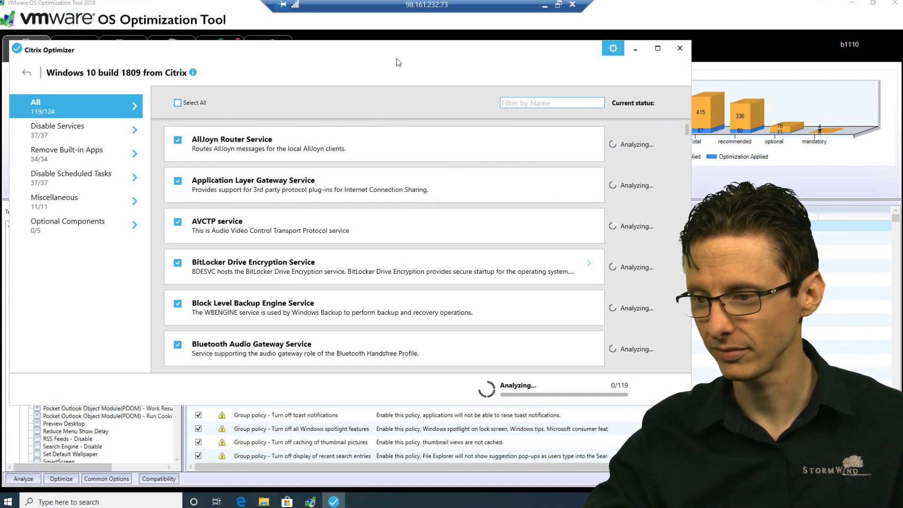
pyautogui.moveTo(397, 58); pyautogui.dragTo(442, 270)
pyautogui.moveTo(461, 199); pyautogui.dragTo(461, 115)
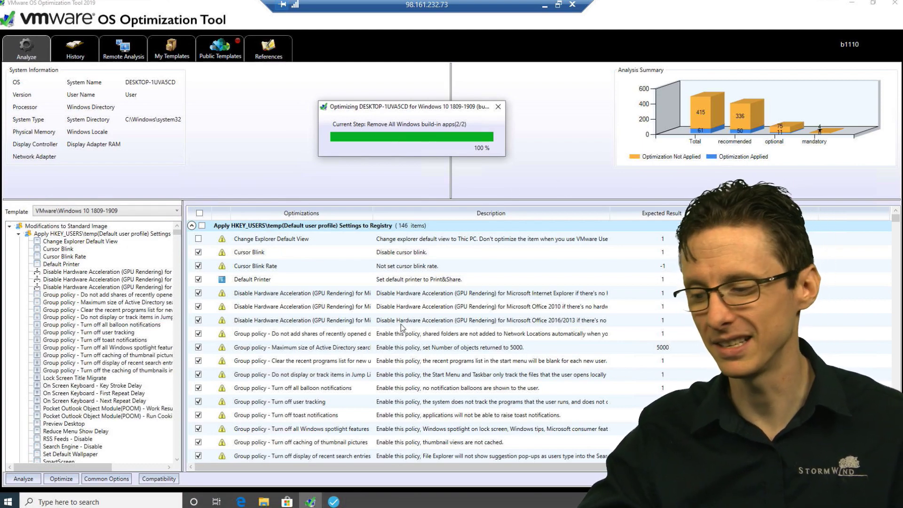
pyautogui.click(334, 501)
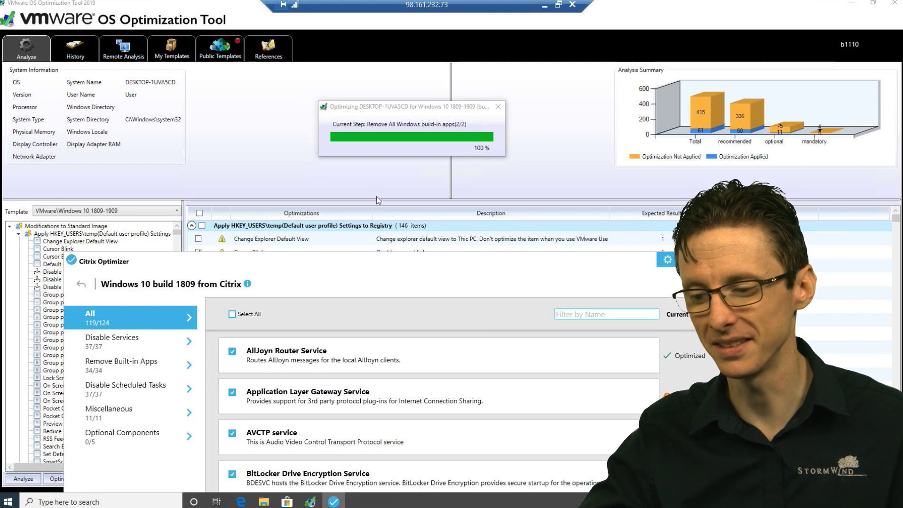
pyautogui.moveTo(196, 265); pyautogui.dragTo(151, 57)
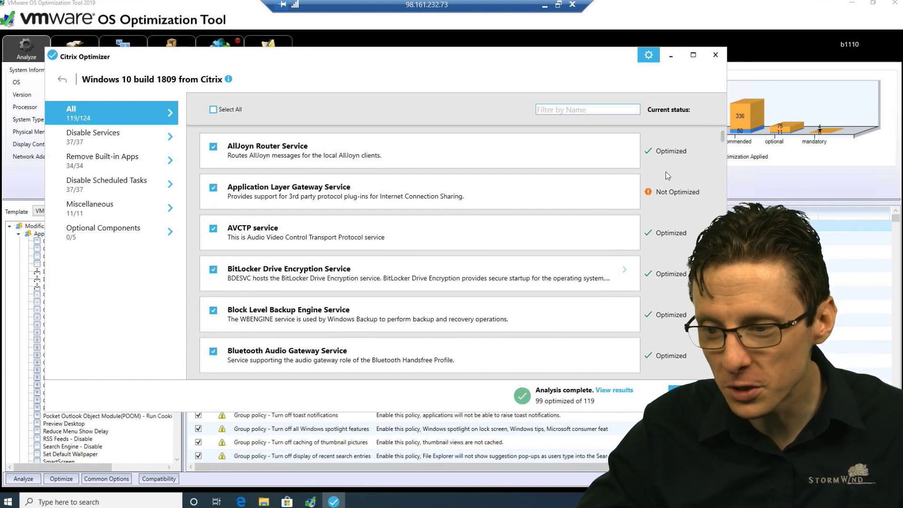
pyautogui.scroll(-9, 663, 160)
pyautogui.scroll(-20, 663, 229)
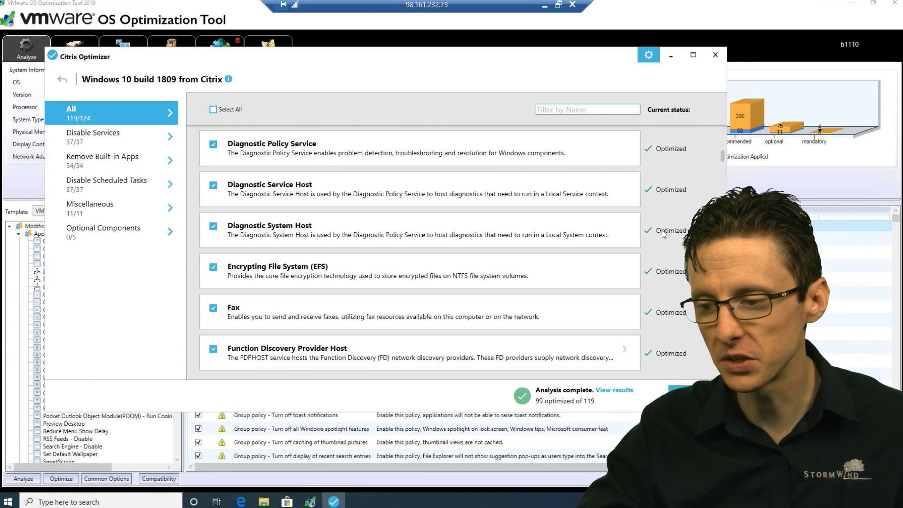
pyautogui.scroll(-6, 655, 235)
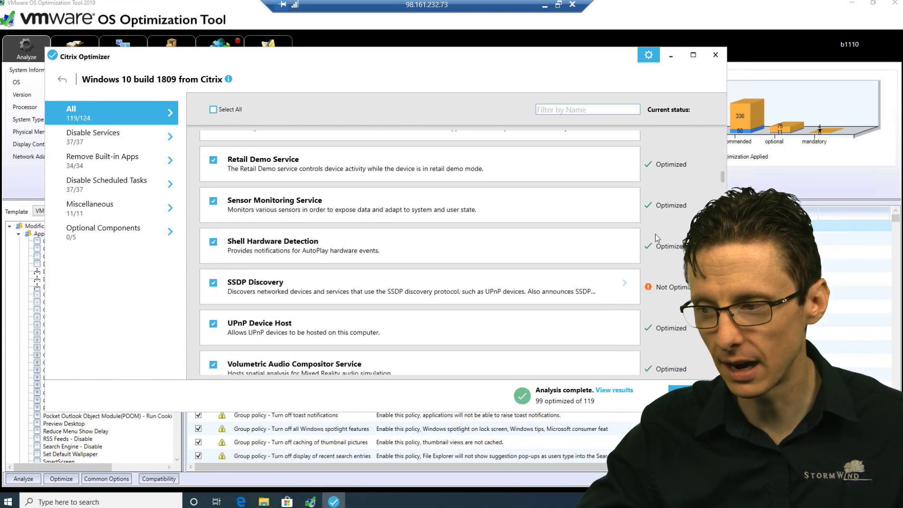
pyautogui.scroll(2, 653, 235)
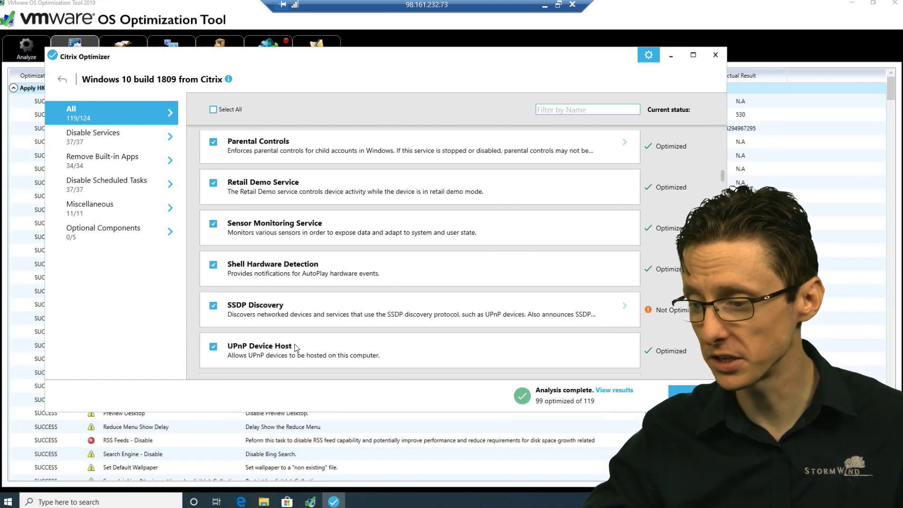
pyautogui.scroll(-6, 639, 228)
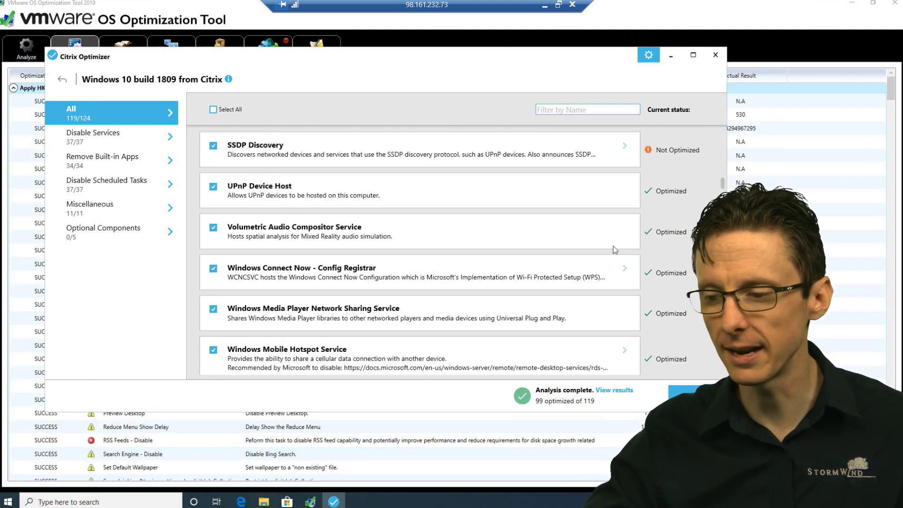
pyautogui.scroll(-15, 632, 254)
pyautogui.scroll(-15, 626, 273)
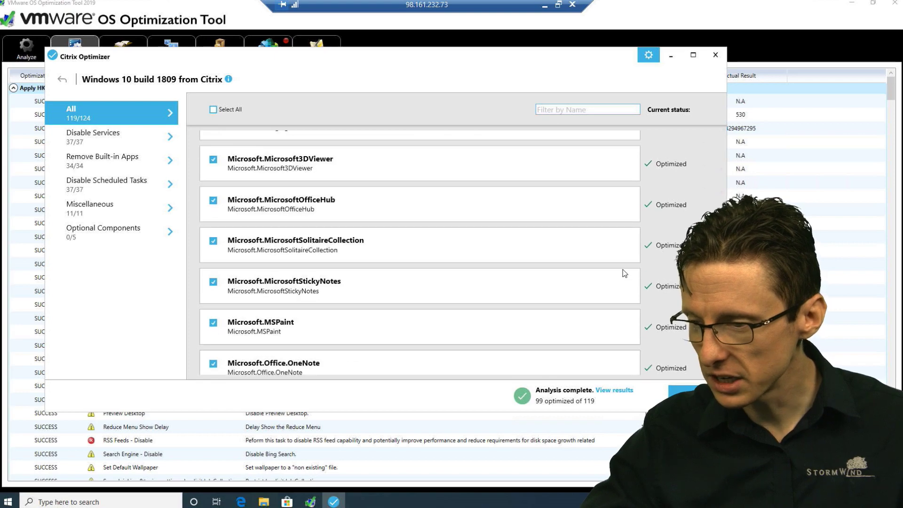
pyautogui.scroll(-3, 466, 262)
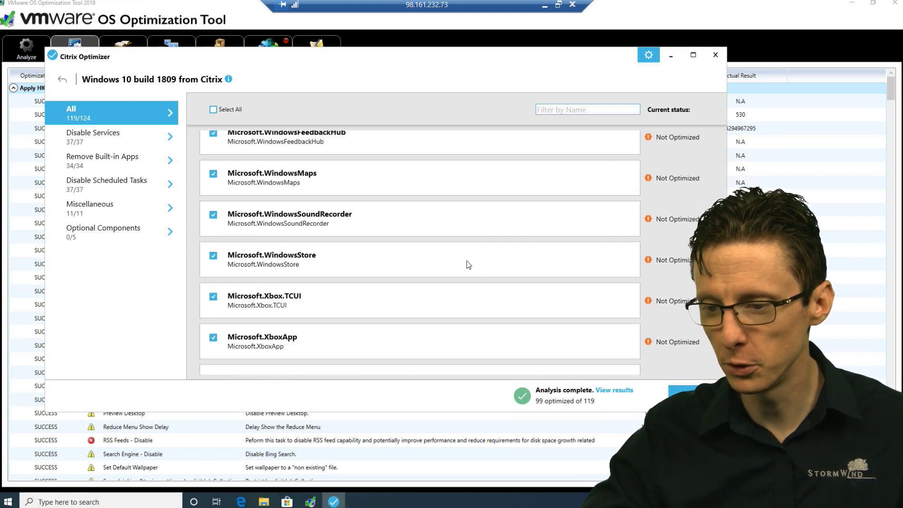
pyautogui.scroll(8, 459, 264)
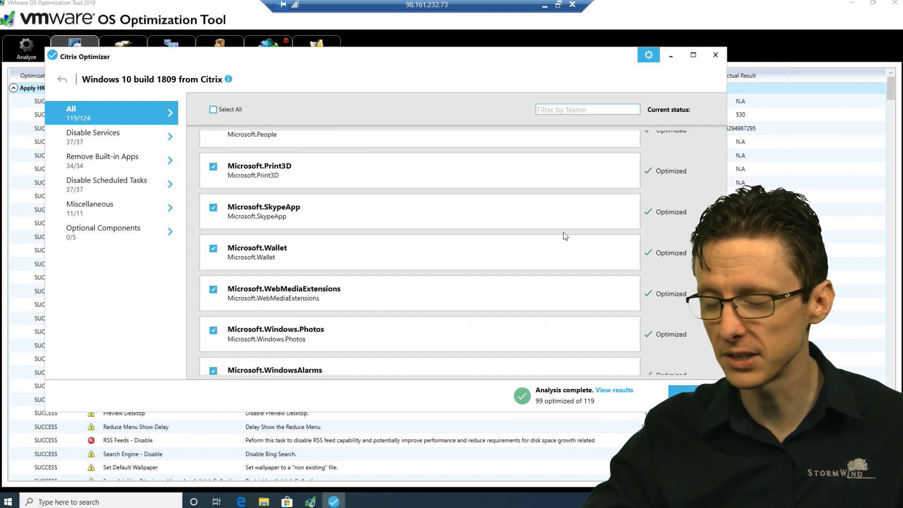
pyautogui.scroll(-5, 447, 254)
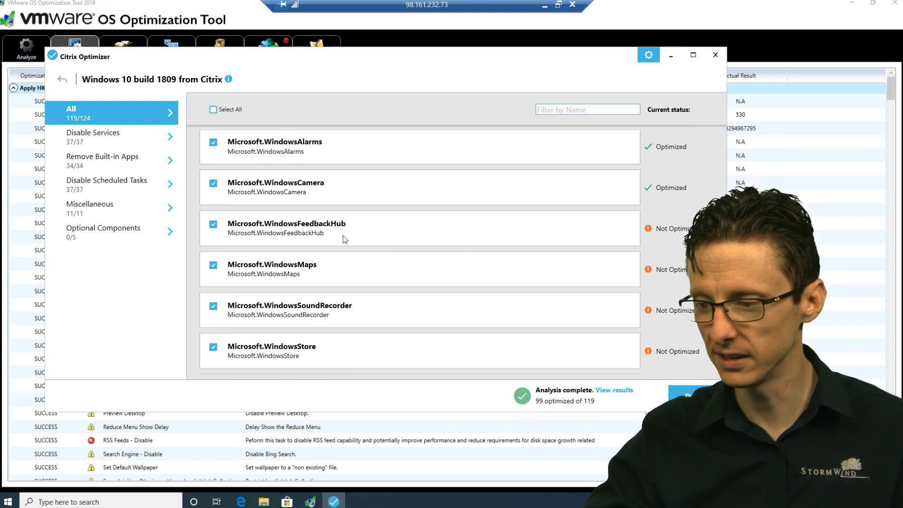
pyautogui.scroll(-17, 386, 275)
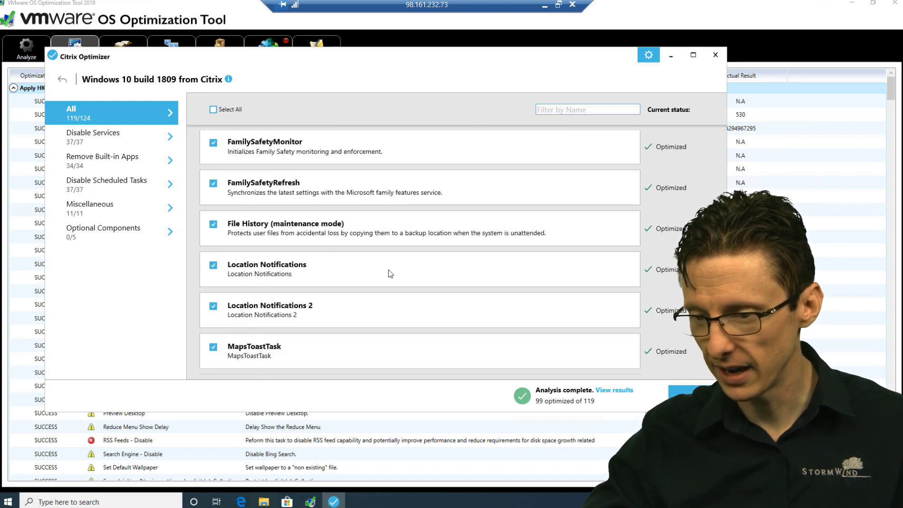
pyautogui.scroll(-19, 389, 274)
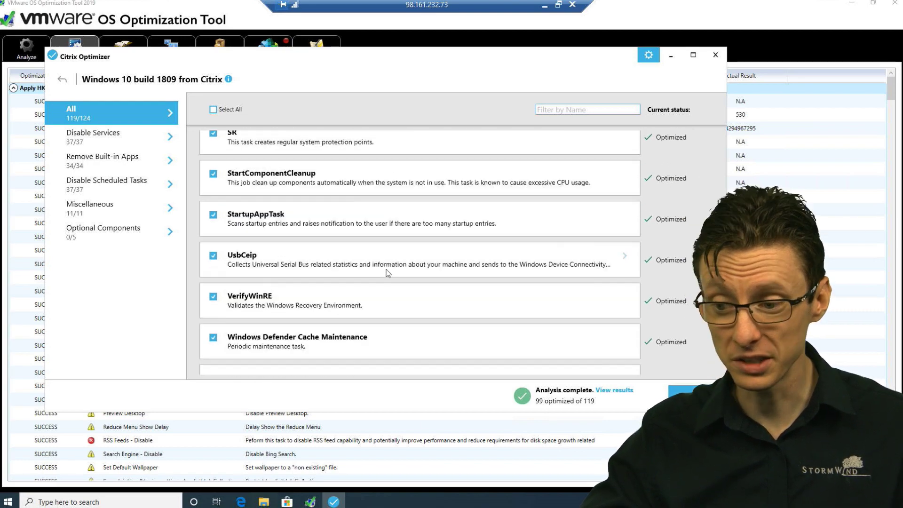
pyautogui.scroll(-14, 388, 272)
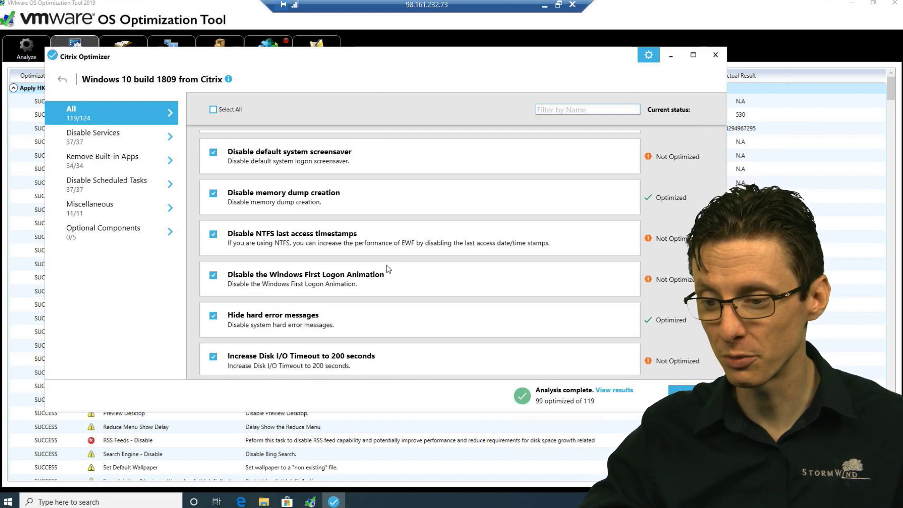
pyautogui.scroll(-2, 468, 294)
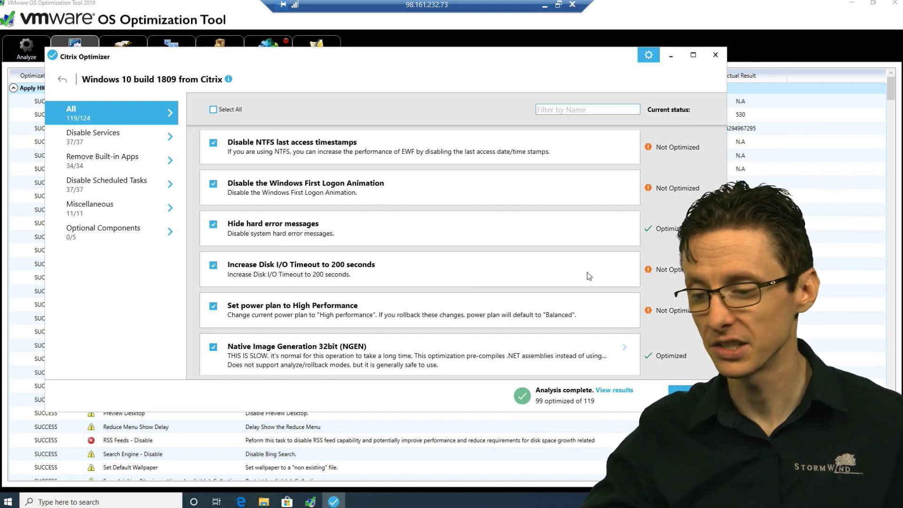
pyautogui.moveTo(329, 55); pyautogui.dragTo(300, 42)
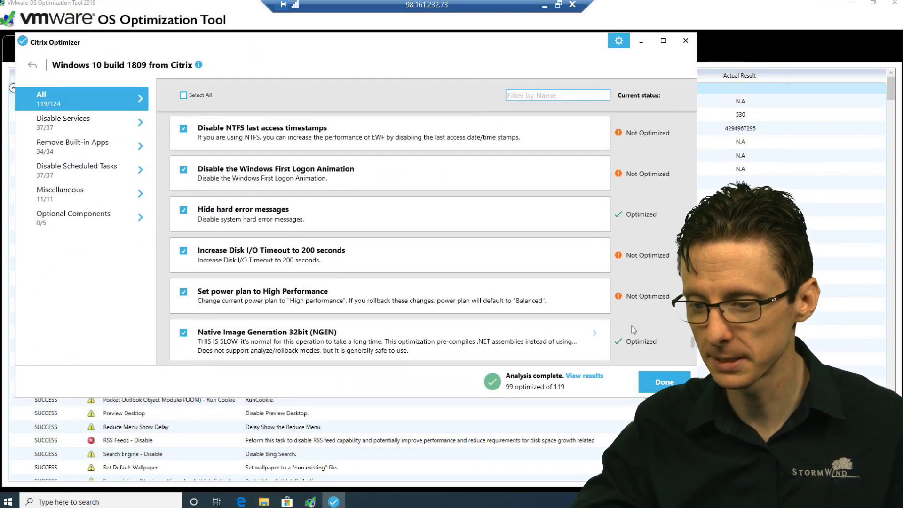
# Dismiss the analysis summary, start optimizing all 119 items, and minimize Citrix Optimizer.
pyautogui.click(649, 382)
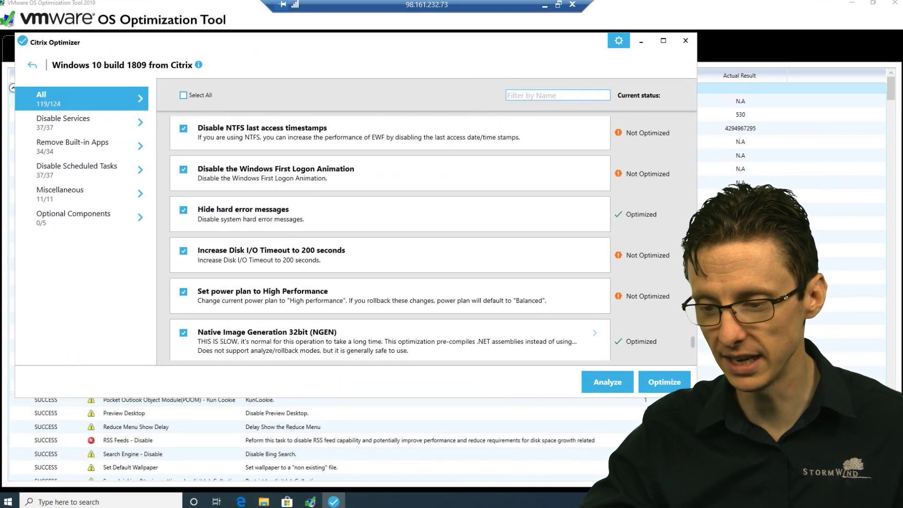
pyautogui.click(664, 381)
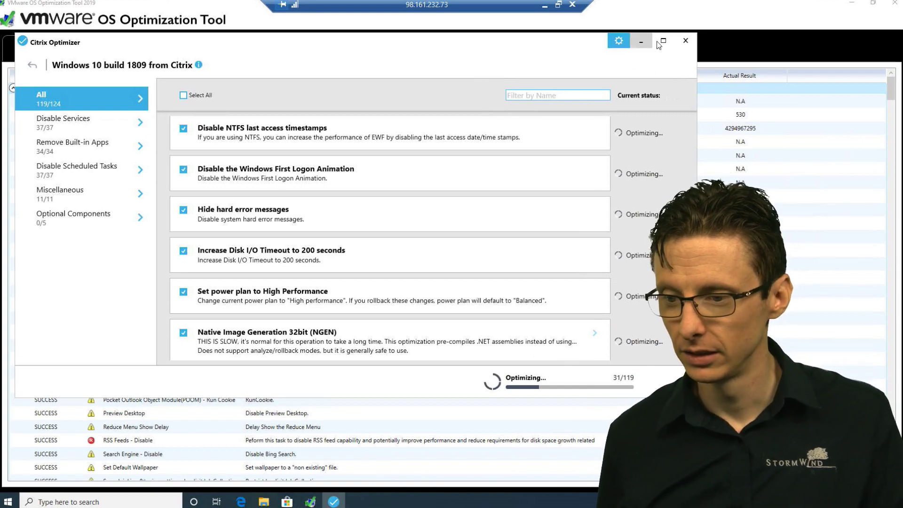
pyautogui.click(641, 42)
# Close the VMware OS Optimization Tool and bring up the Windows Start menu.
pyautogui.click(895, 3)
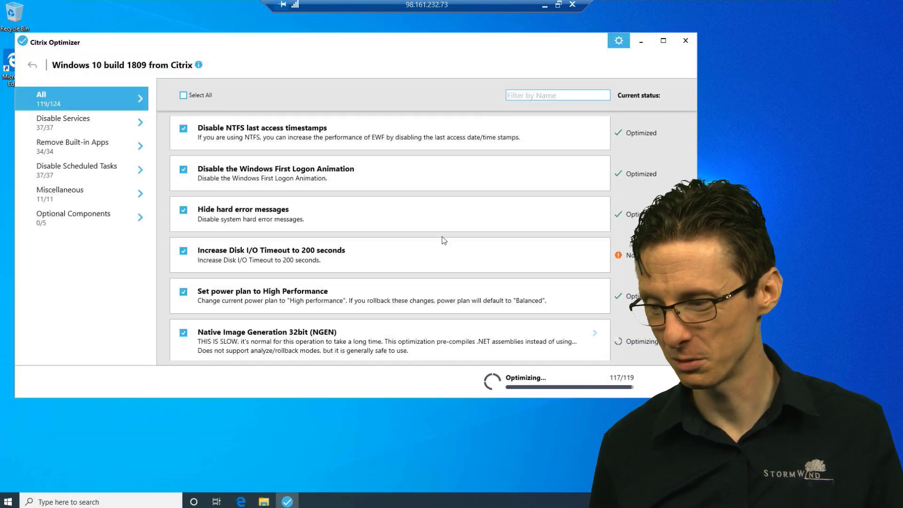
pyautogui.scroll(-5, 476, 288)
pyautogui.scroll(6, 485, 300)
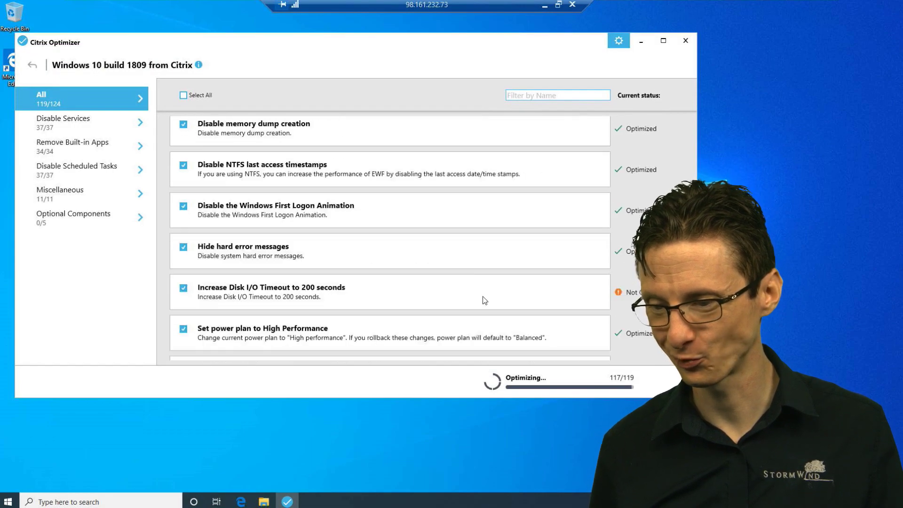
pyautogui.scroll(15, 484, 300)
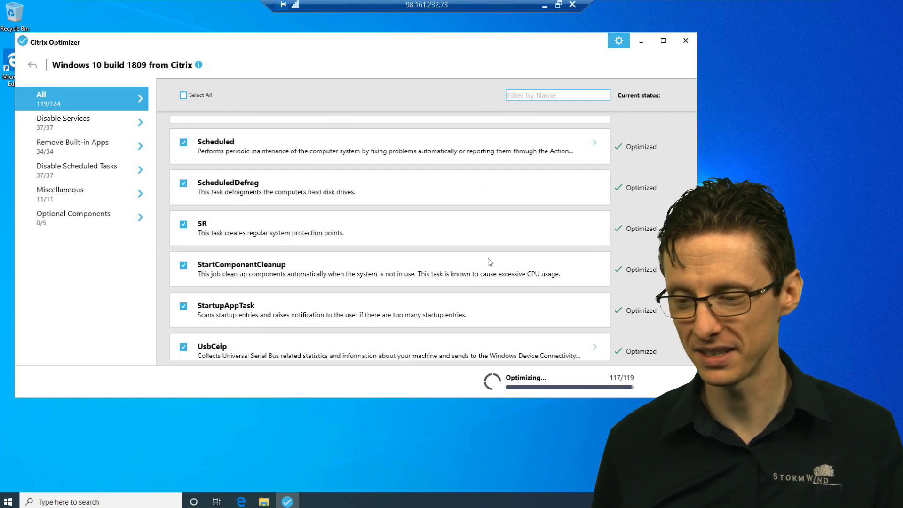
pyautogui.scroll(7, 489, 262)
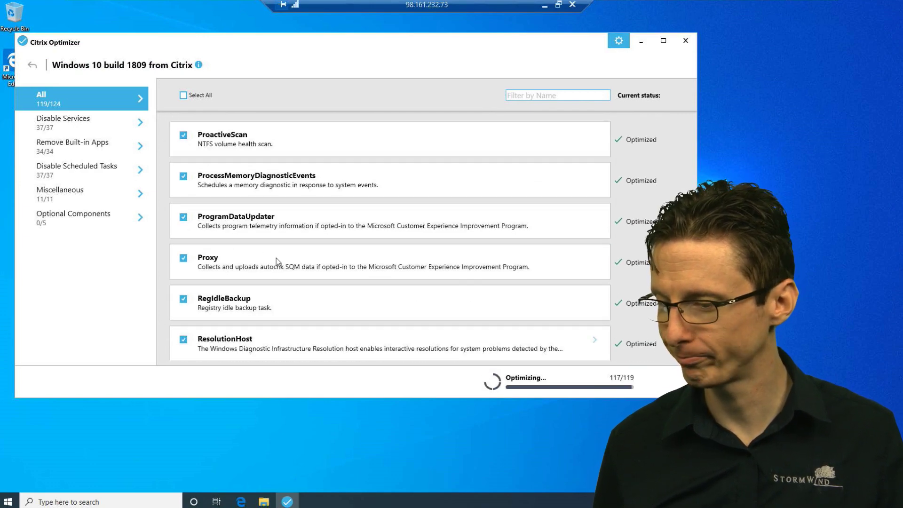
pyautogui.click(8, 501)
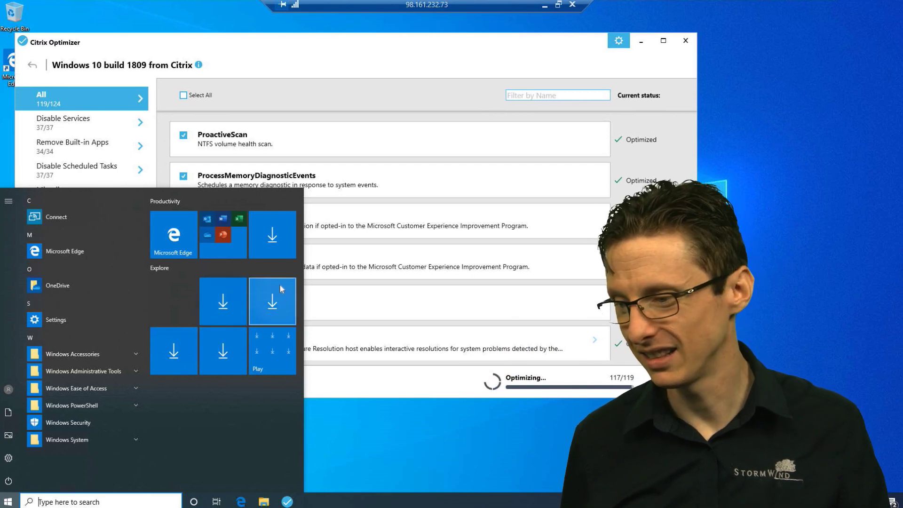
# Unpin the first two download placeholder tiles from the Start menu.
pyautogui.rightClick(273, 243)
pyautogui.click(312, 260)
pyautogui.rightClick(273, 301)
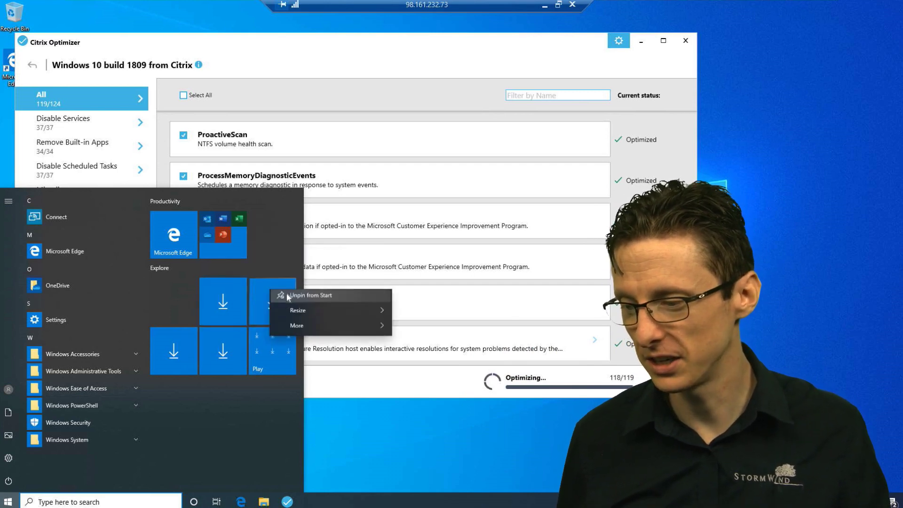
pyautogui.click(286, 293)
pyautogui.rightClick(253, 300)
pyautogui.press('Escape')
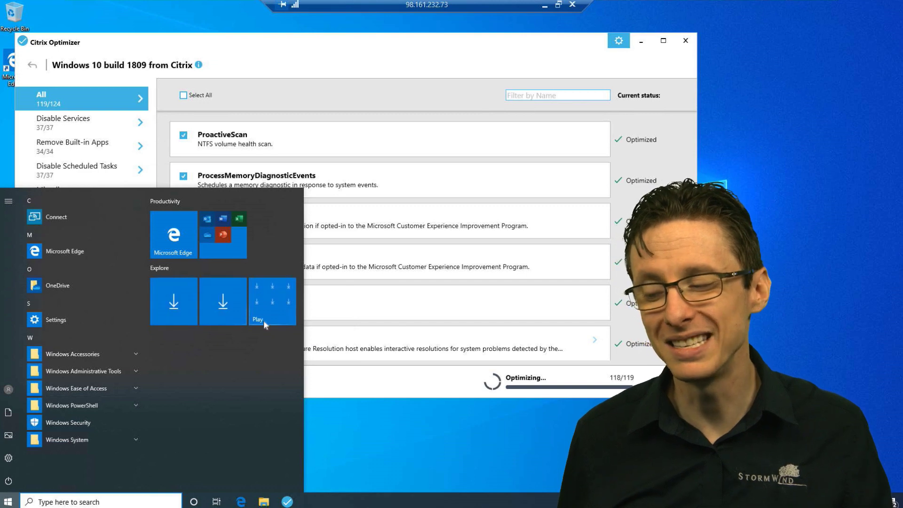
# Unpin the Play folder, the remaining download tiles and the Productivity folder from Start.
pyautogui.rightClick(273, 304)
pyautogui.click(292, 316)
pyautogui.rightClick(241, 312)
pyautogui.click(266, 316)
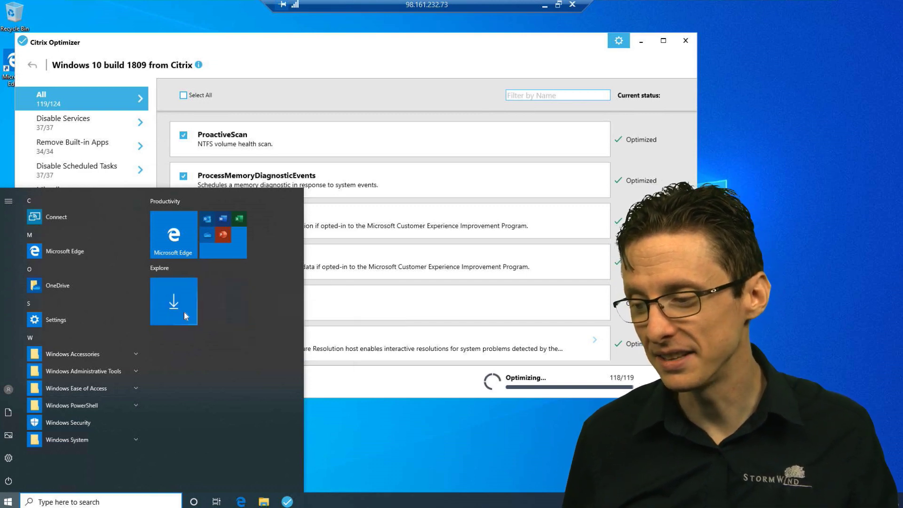
pyautogui.rightClick(184, 311)
pyautogui.click(200, 315)
pyautogui.rightClick(231, 248)
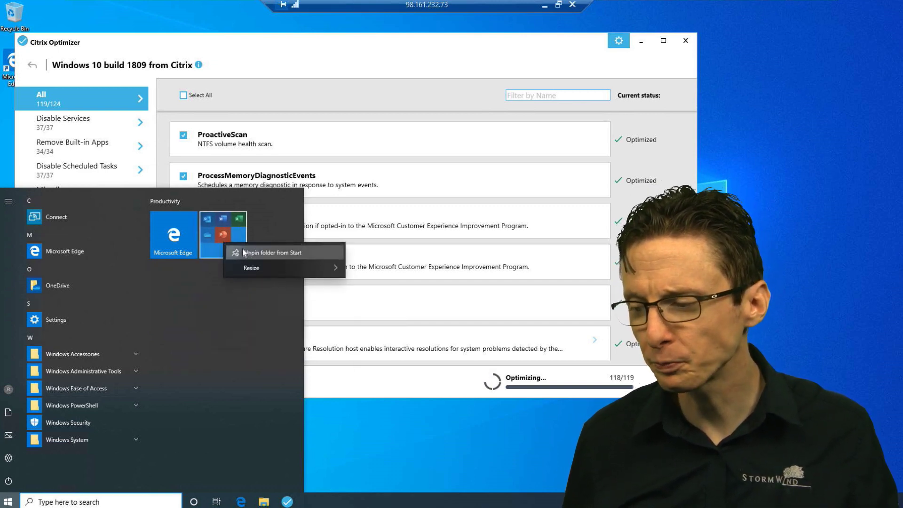
pyautogui.click(243, 253)
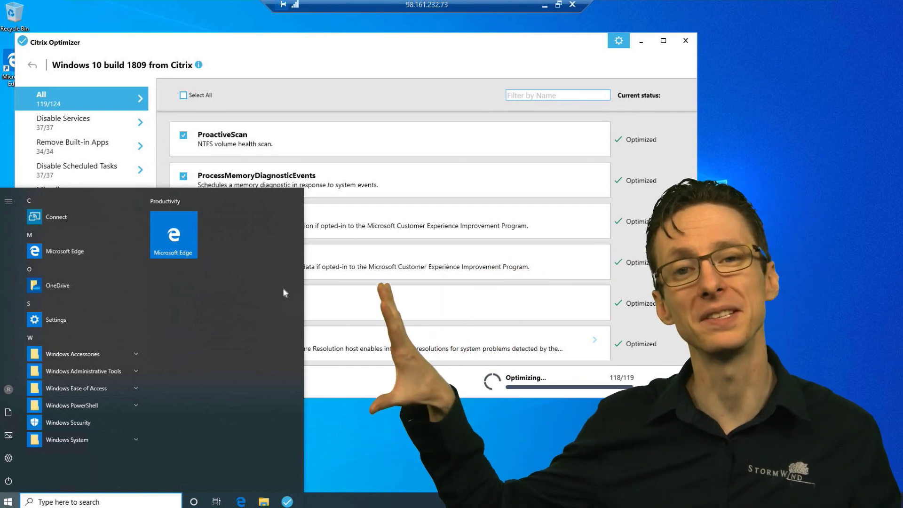
# Dismiss the Start menu and drag Citrix Optimizer toward the screen centre while optimization of the 1809 template runs.
pyautogui.press('super')
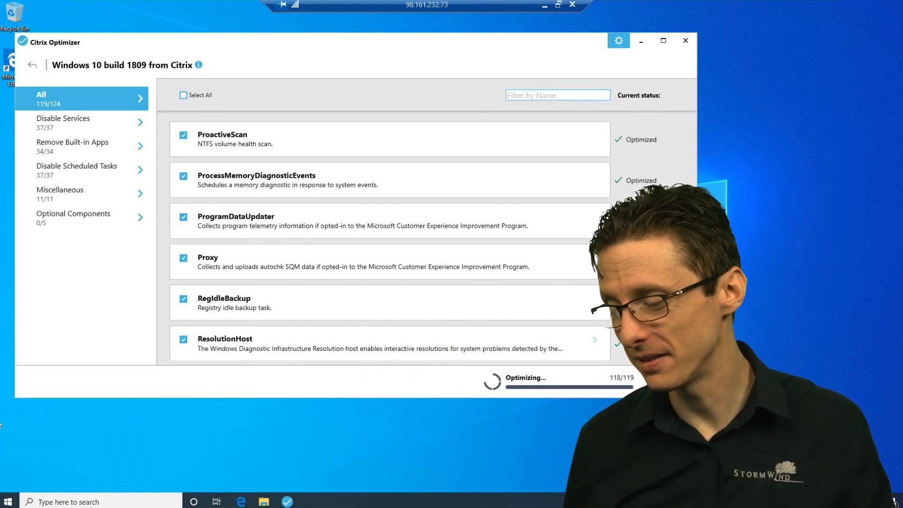
pyautogui.press('super')
pyautogui.press('super')
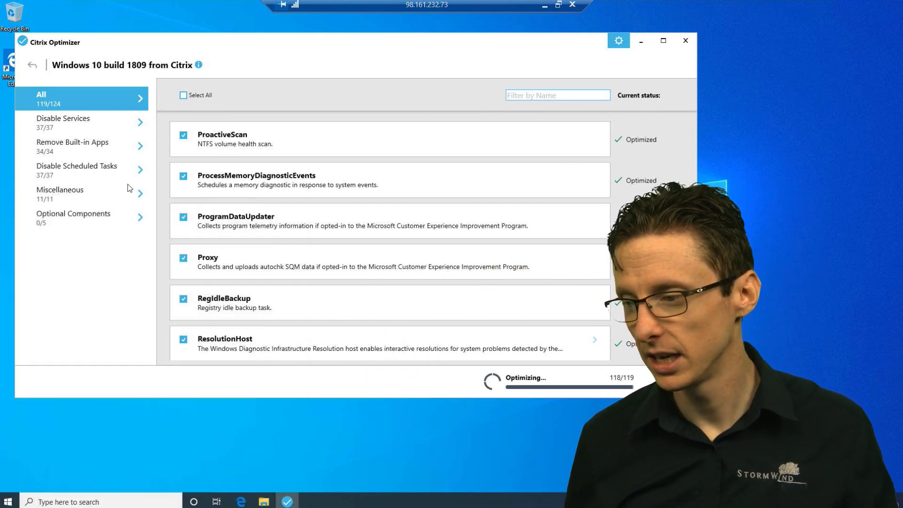
pyautogui.moveTo(275, 45); pyautogui.dragTo(394, 67)
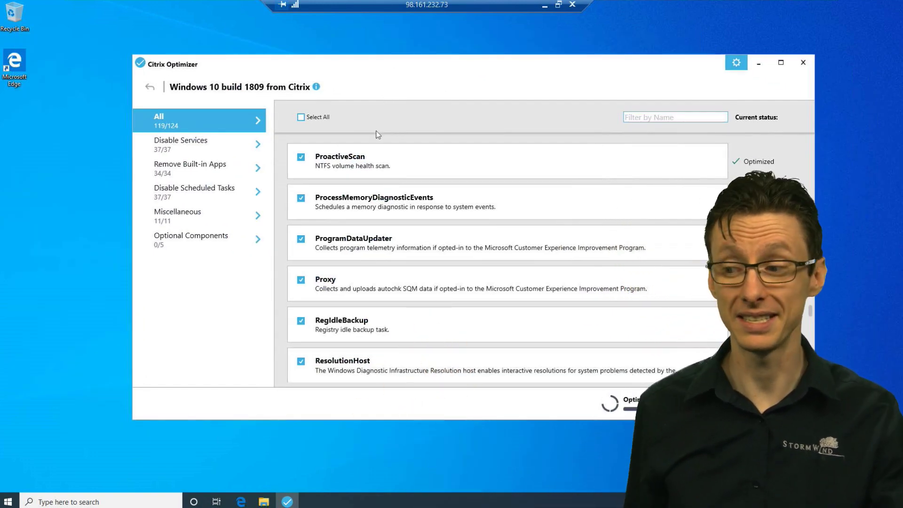